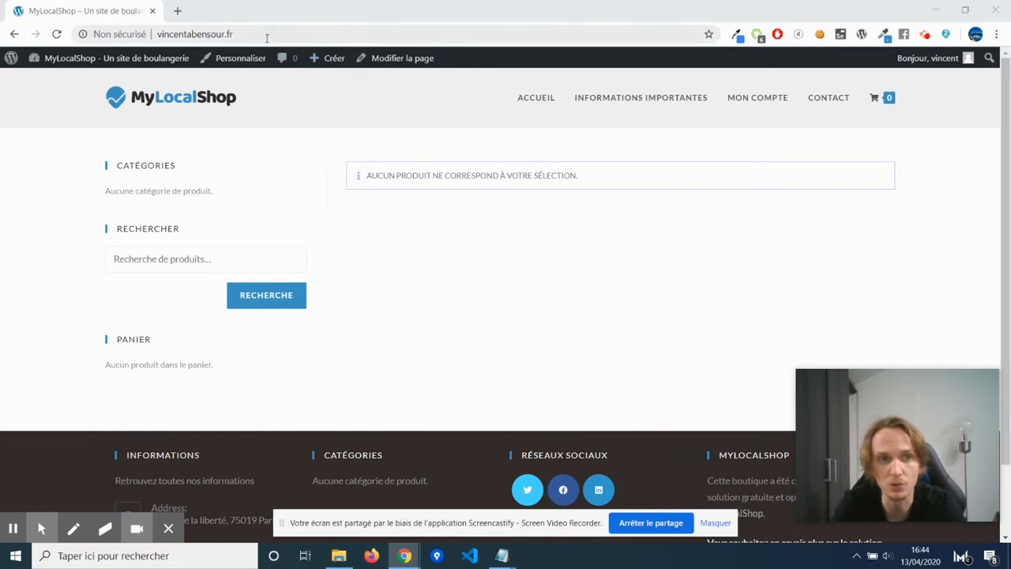
- Open the site's WordPress admin at /wp-admin/ and go to the product categories page
click(282, 38)
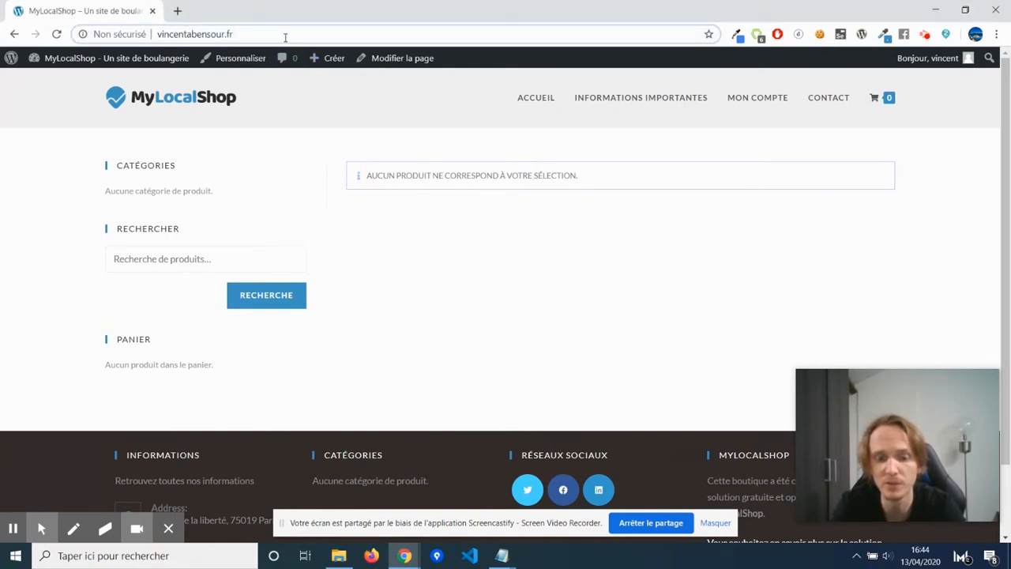
text(/wp-admin/)
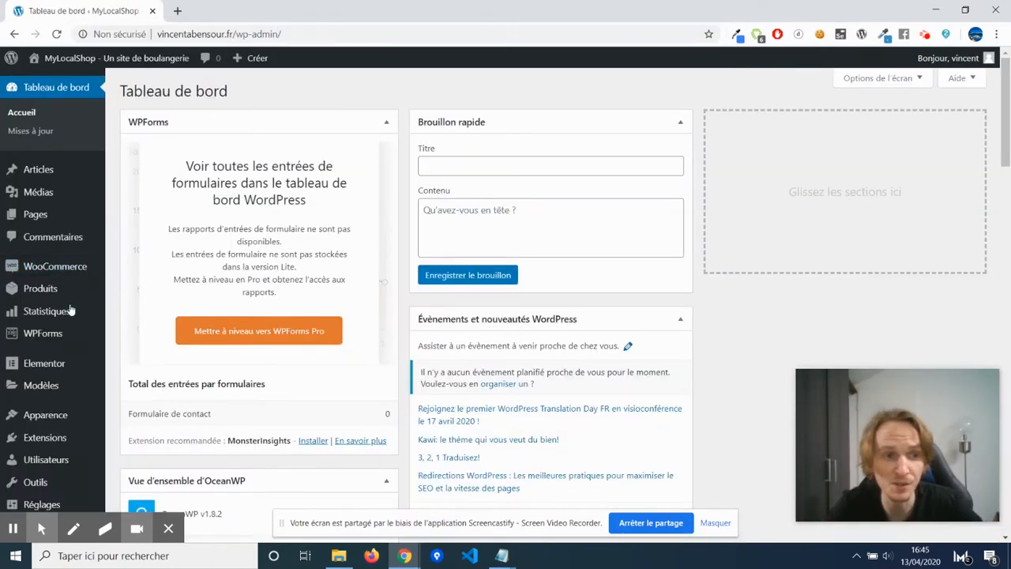
mouse_move(45, 292)
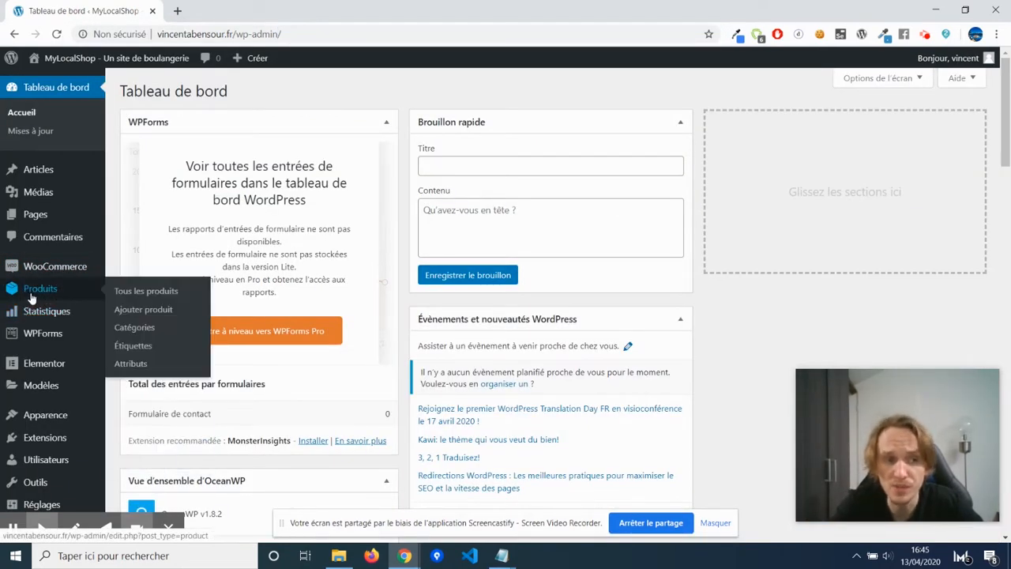
click(136, 329)
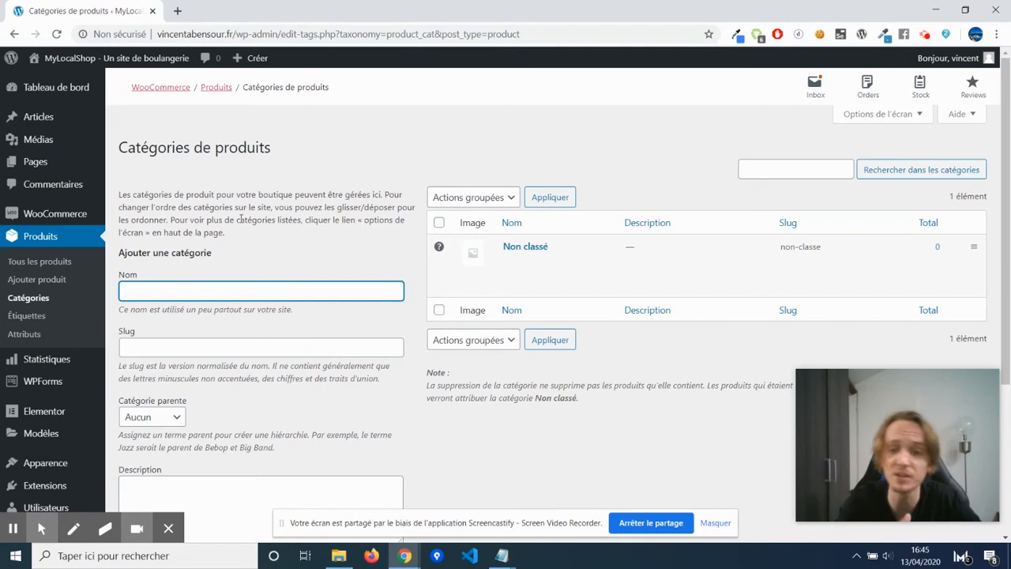
- Enter Pains as the new category's name and pains as its slug
scroll(240, 219, down, 1)
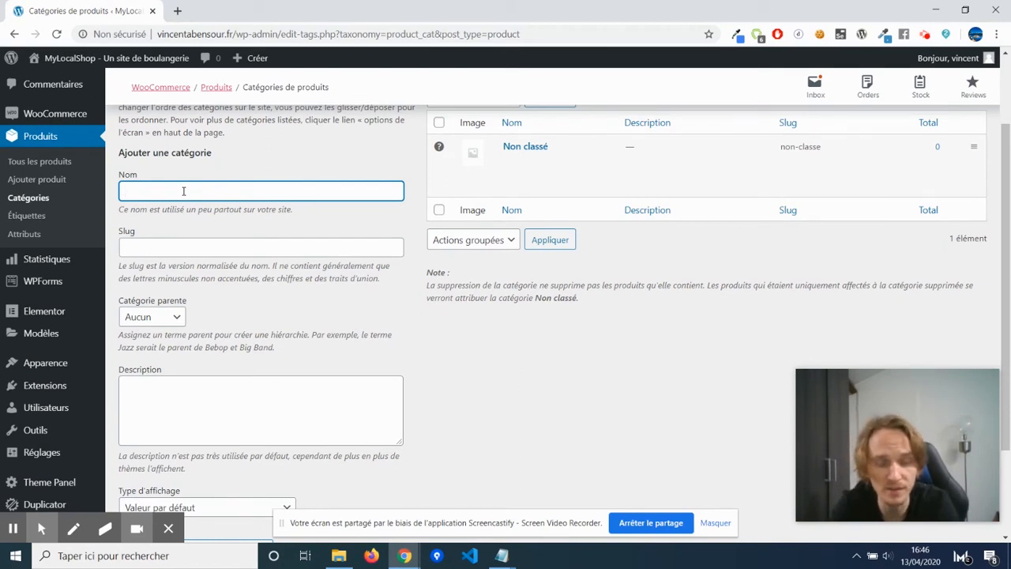
text(Pains)
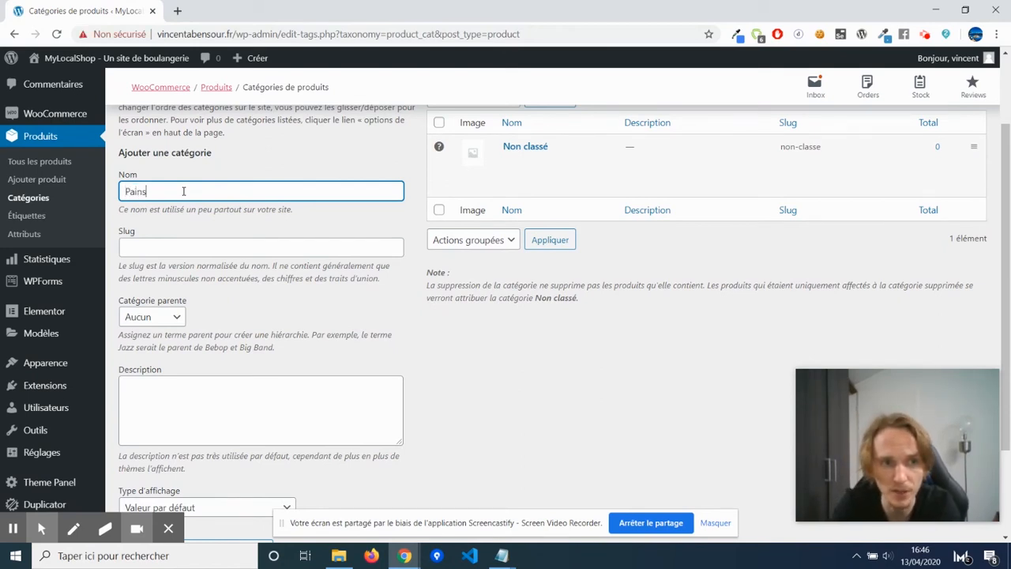
click(172, 248)
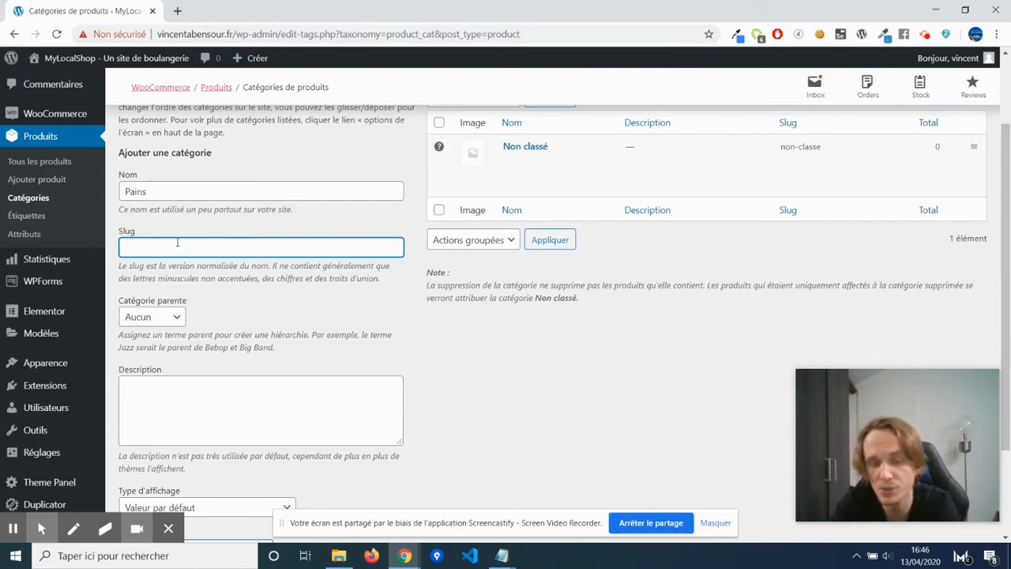
text(ins)
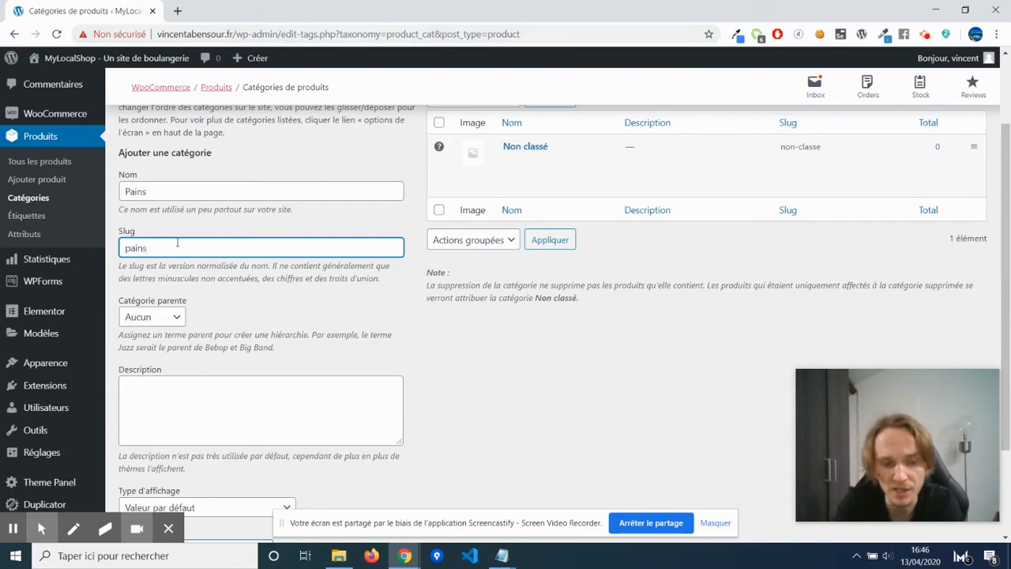
text(-ddsdsds-)
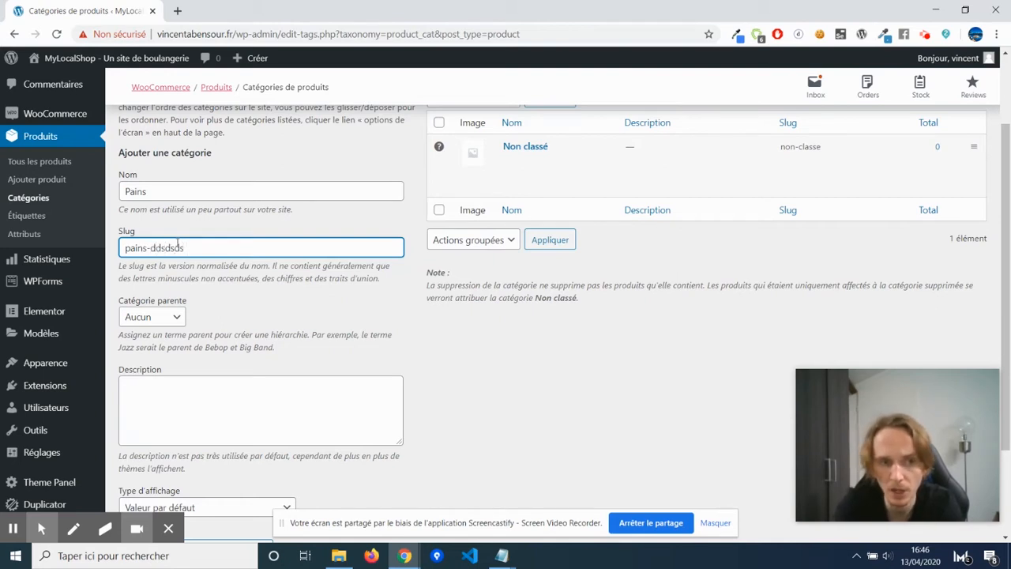
key(BackSpace)
key(BackSpace)
key(BackSpace)
key(BackSpace)
key(BackSpace)
key(BackSpace)
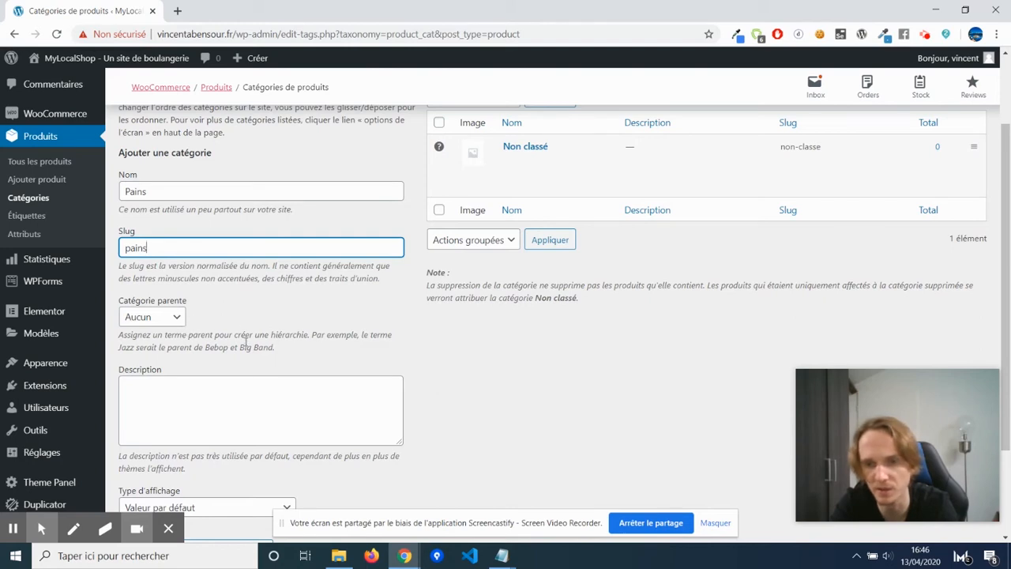
- Describe the category as "Je vends mes pains.", keep the display type Valeur par défaut, and add the category
click(241, 397)
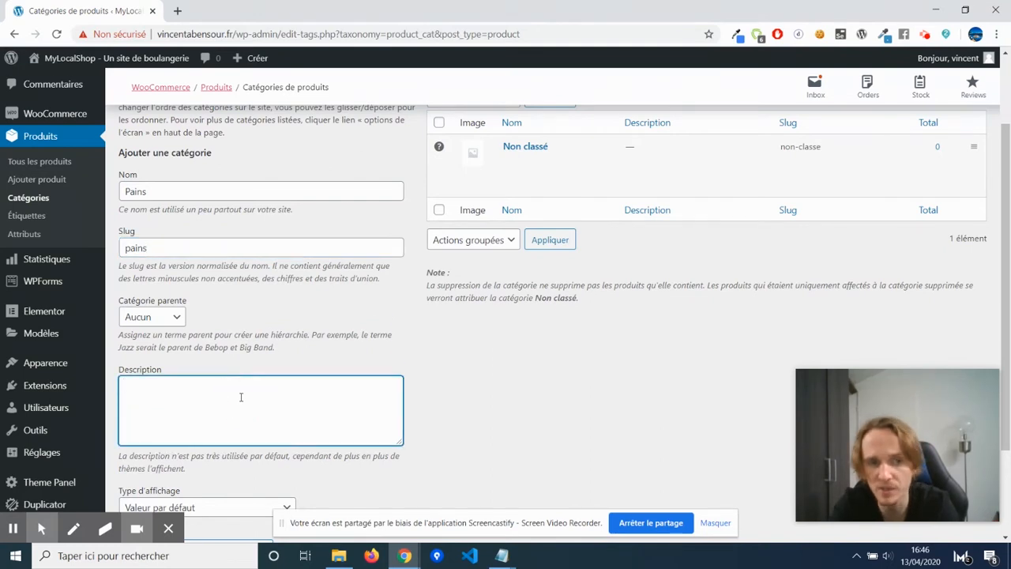
scroll(241, 397, down, 2)
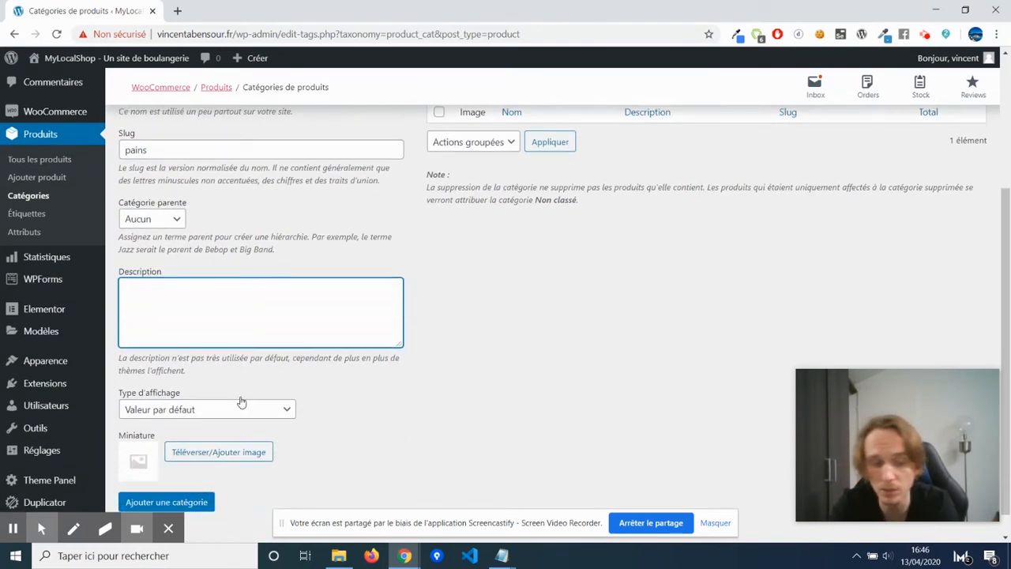
text(Je vends mes pains.)
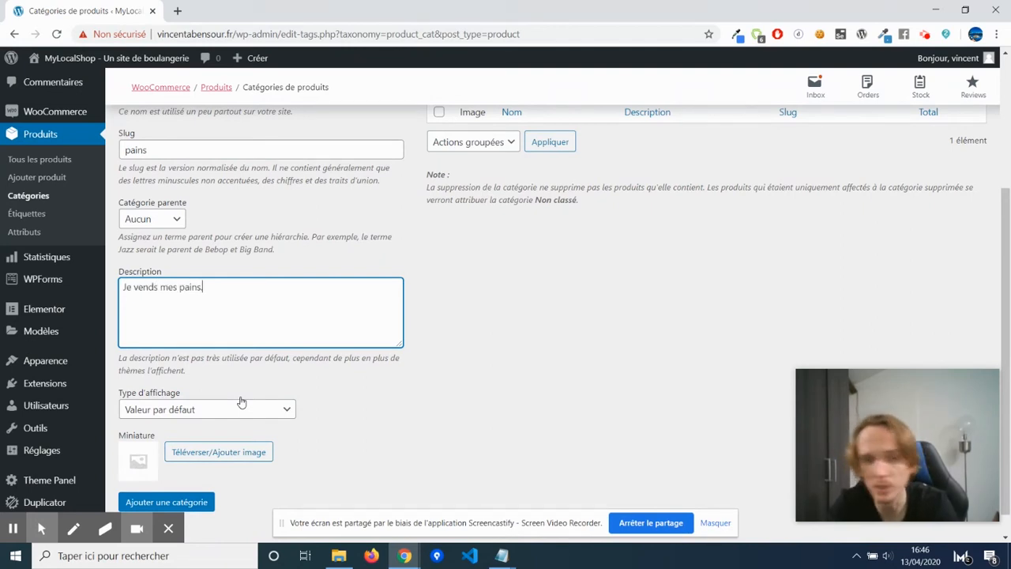
scroll(241, 403, down, 1)
click(218, 384)
click(216, 384)
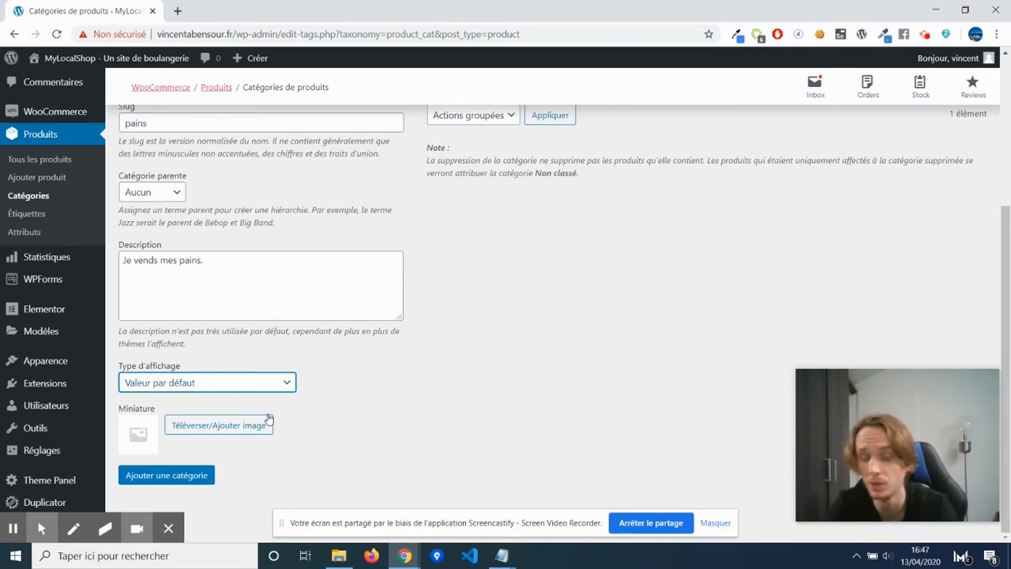
click(184, 477)
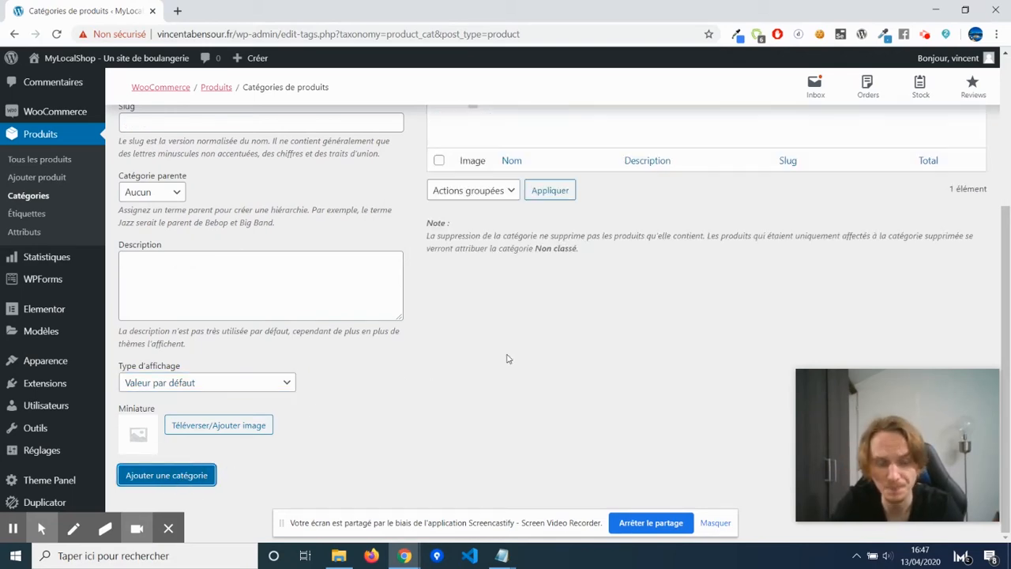
- Name another new category Viennoiseries and reuse the name in lowercase as its slug, viennoiseries
scroll(508, 359, up, 3)
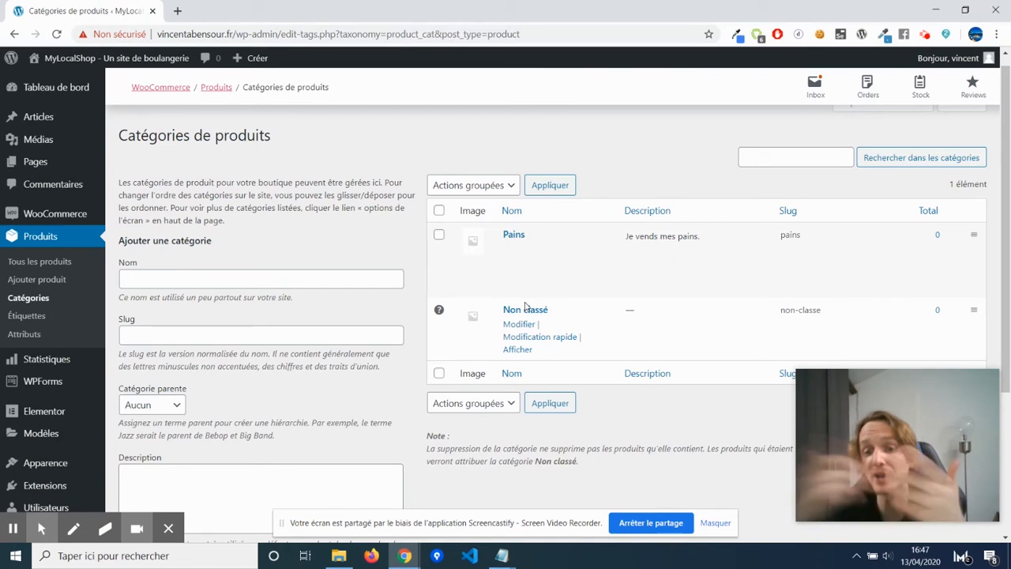
click(222, 283)
text(Viennoiseries)
drag(222, 283, 4, 281)
key(ctrl+c)
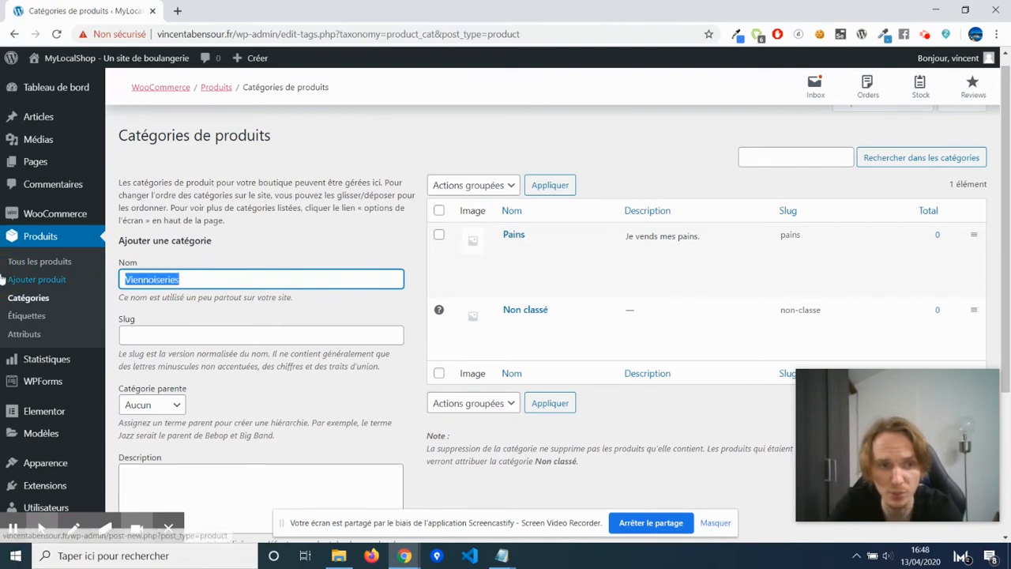
click(170, 332)
key(ctrl+v)
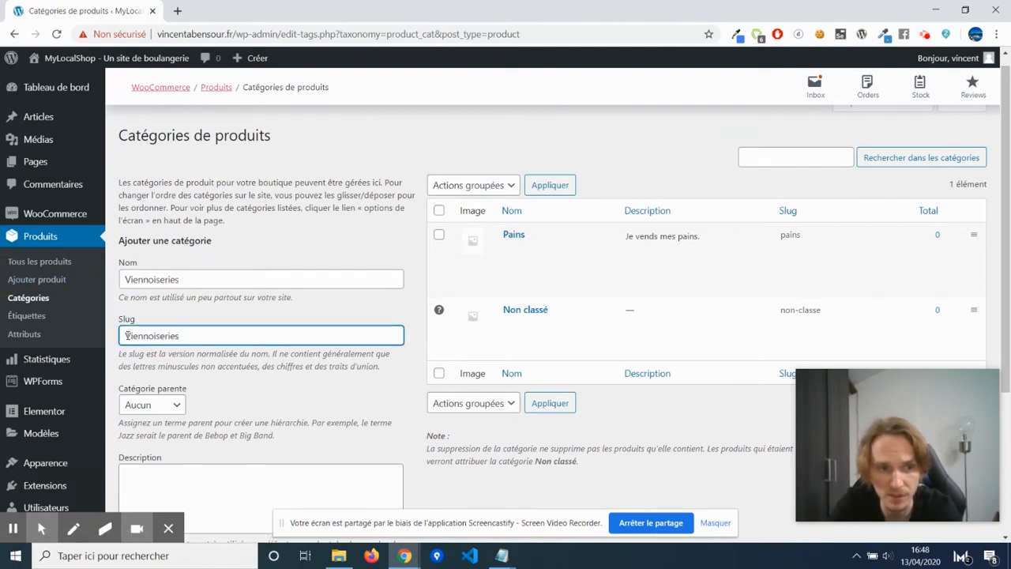
double_click(128, 335)
click(128, 335)
key(BackSpace)
text(v)
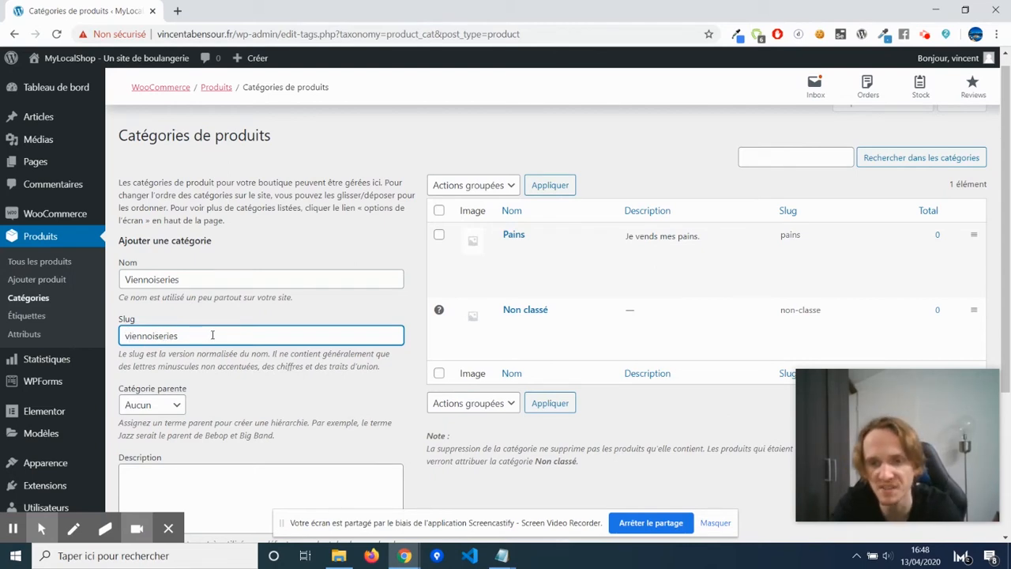
drag(138, 337, 131, 337)
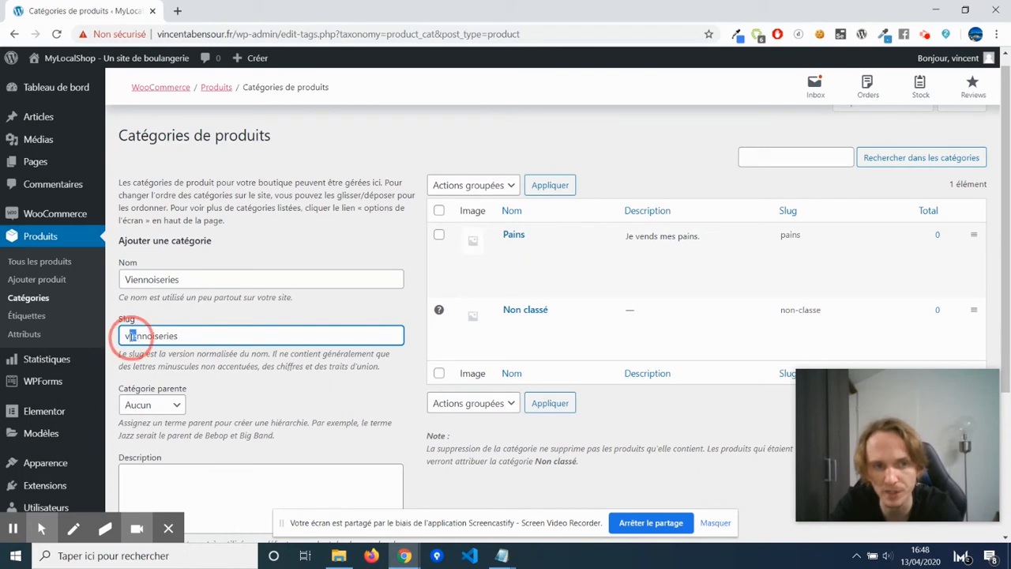
click(205, 343)
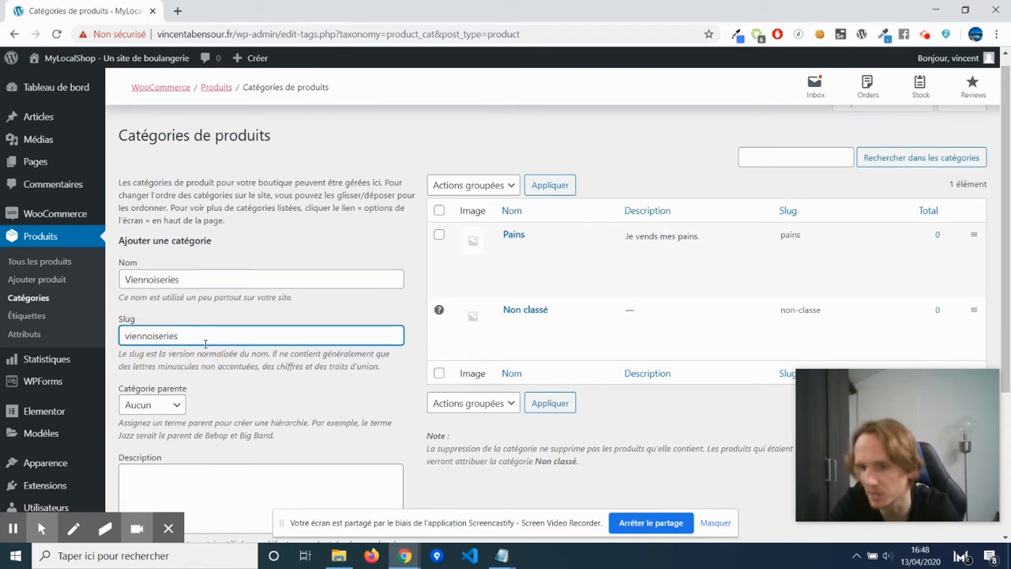
- Enter the description "Je vends mes viennoiseries" and add the category
scroll(205, 344, down, 4)
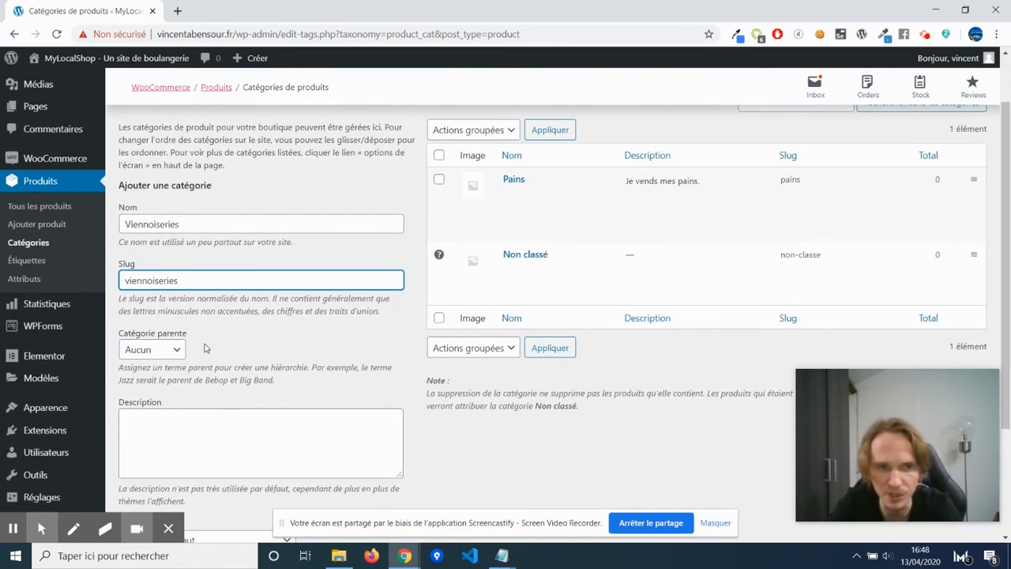
click(187, 301)
text(Je ven)
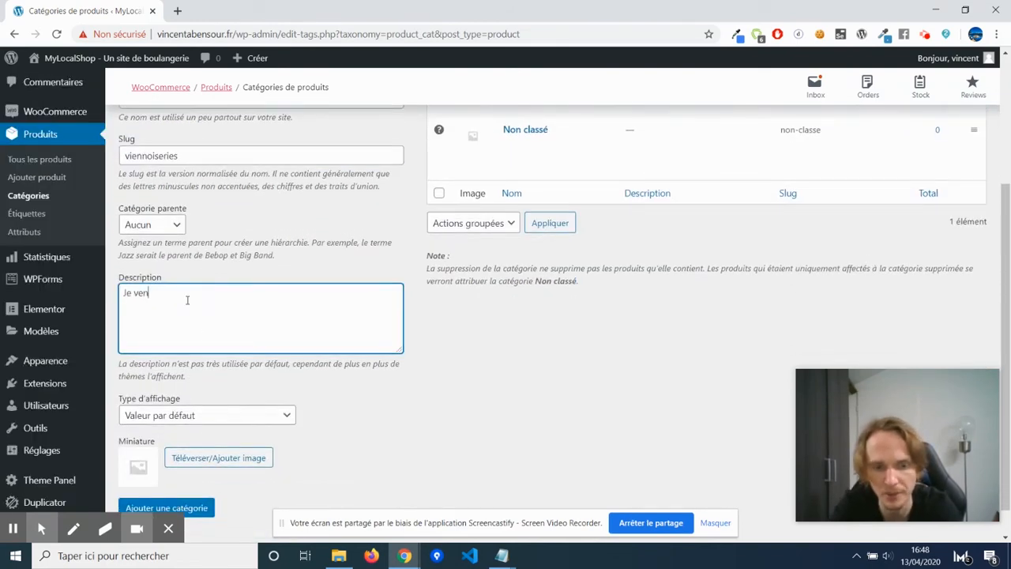
text(ds mes viennoiseries)
scroll(195, 474, down, 1)
click(194, 475)
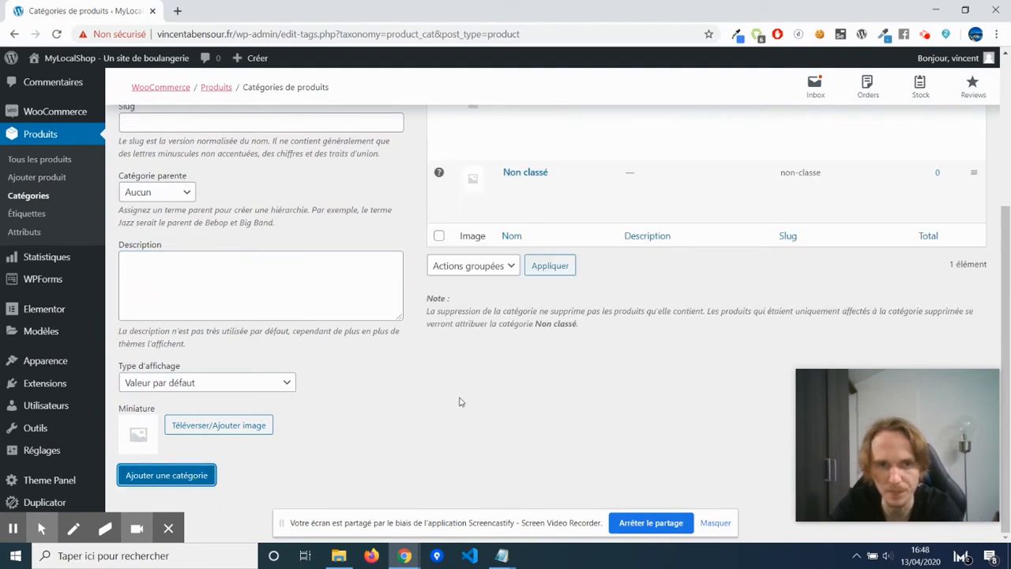
- Add a category named Boulangerie with slug boulangerie-rimbaud and description "Ici je vends mes produits de la boulangerie"
scroll(462, 399, up, 5)
click(289, 290)
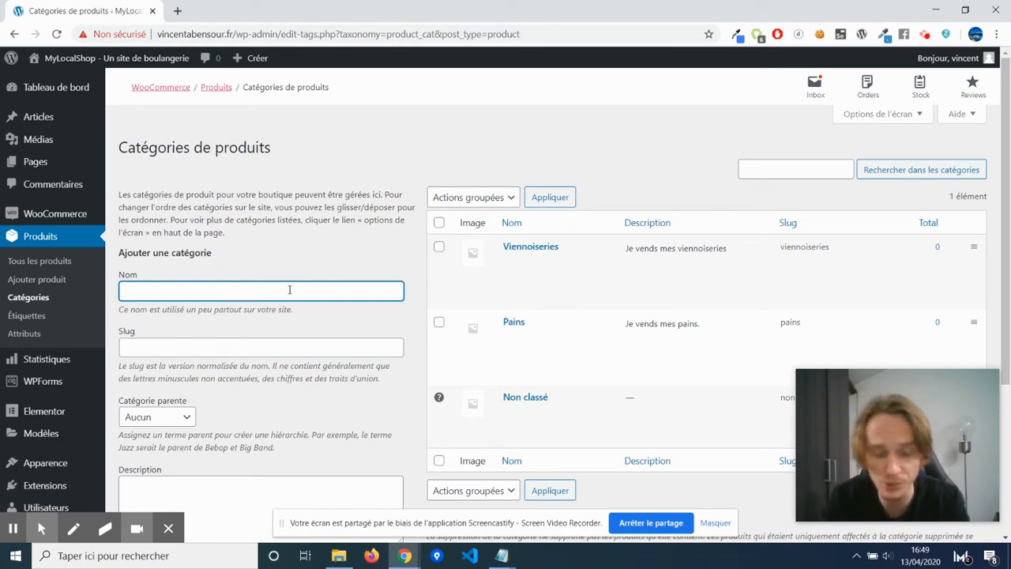
text(oulangerie)
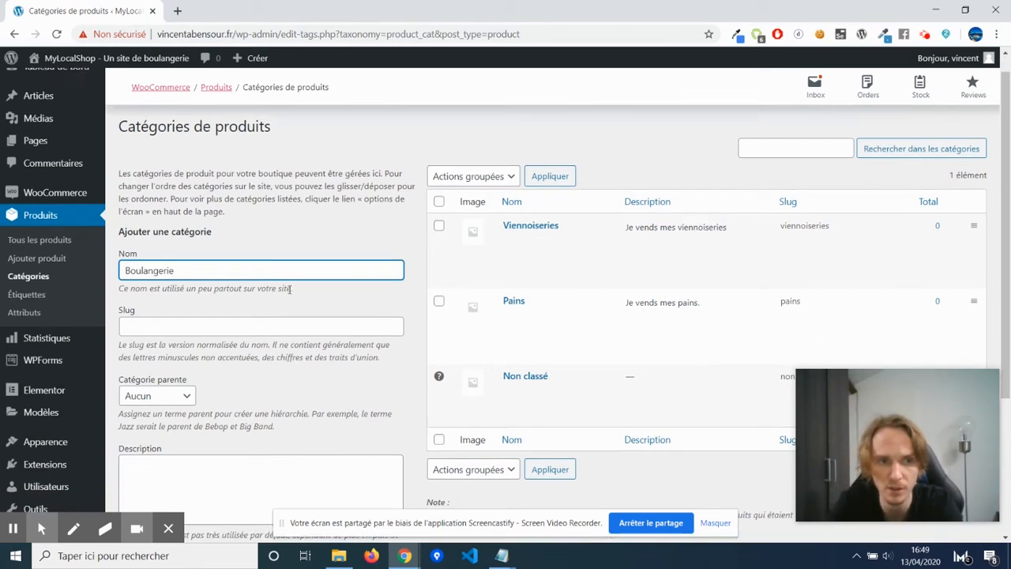
scroll(261, 285, down, 3)
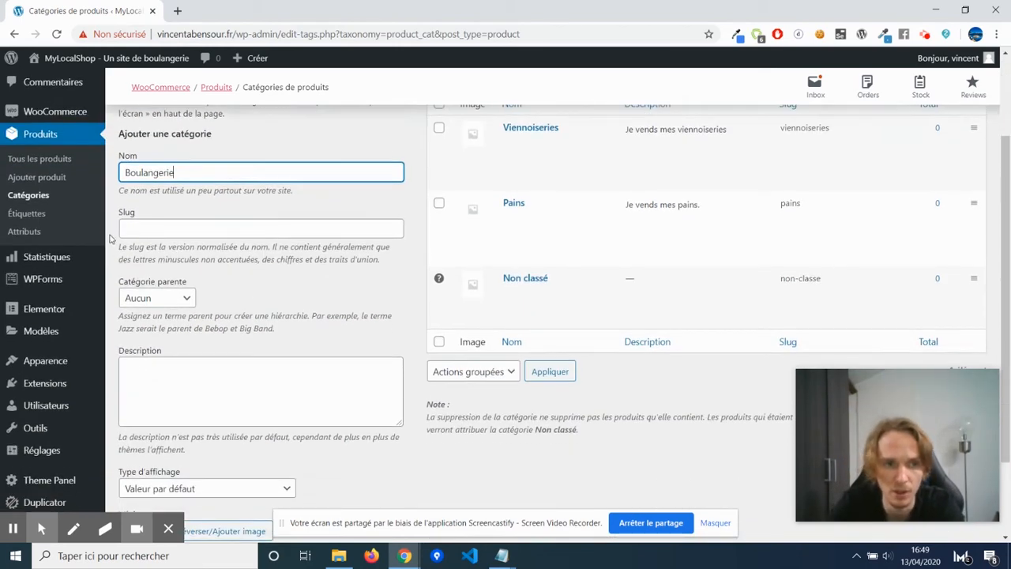
click(148, 229)
text(bou)
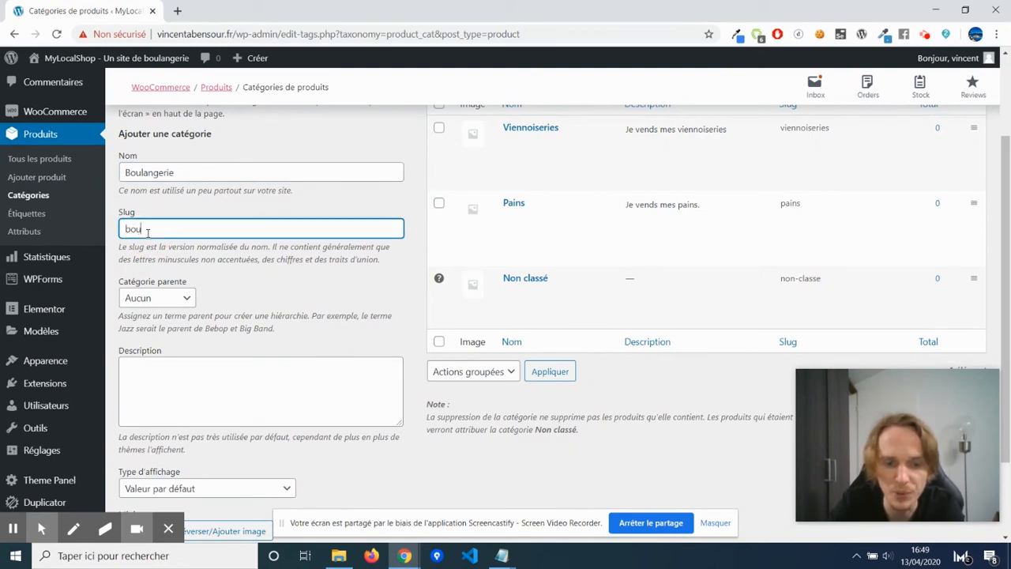
text(langerie)
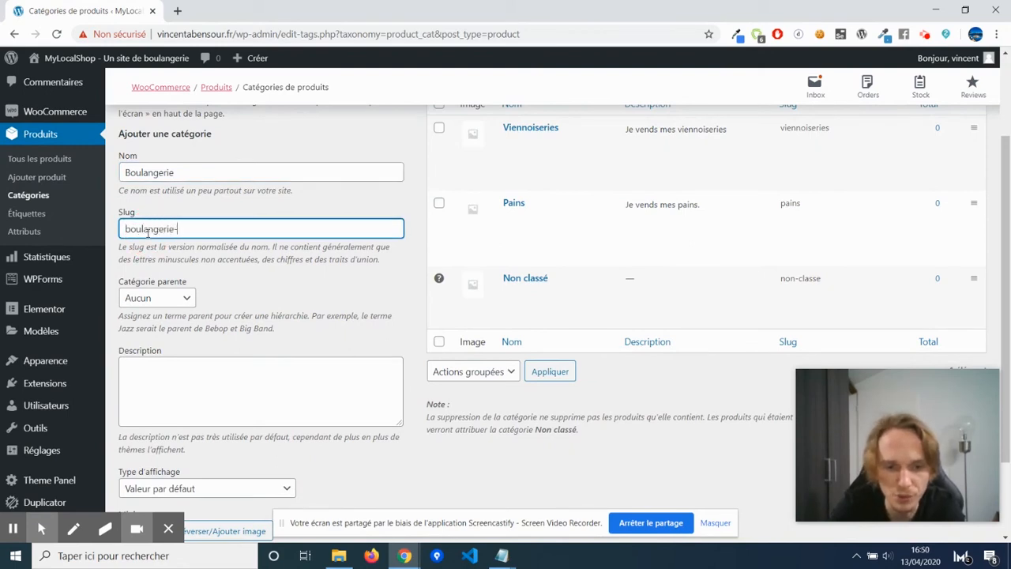
text(-rimbaud)
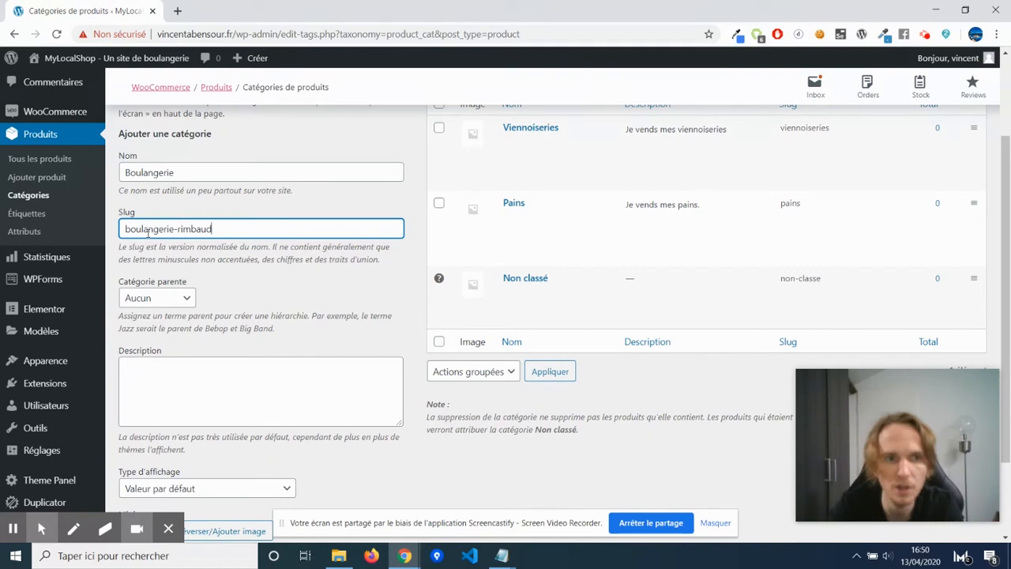
click(189, 397)
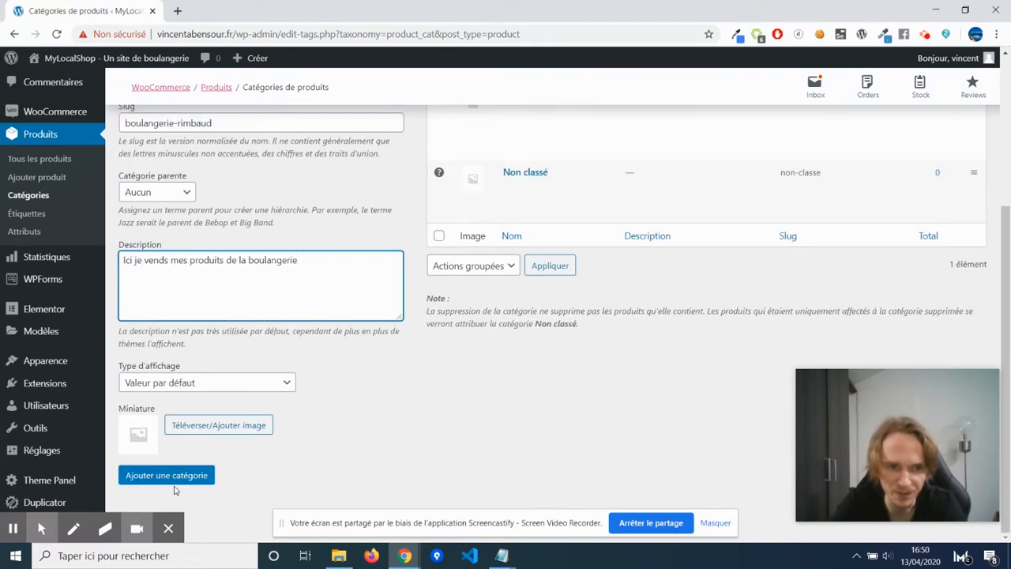
click(203, 479)
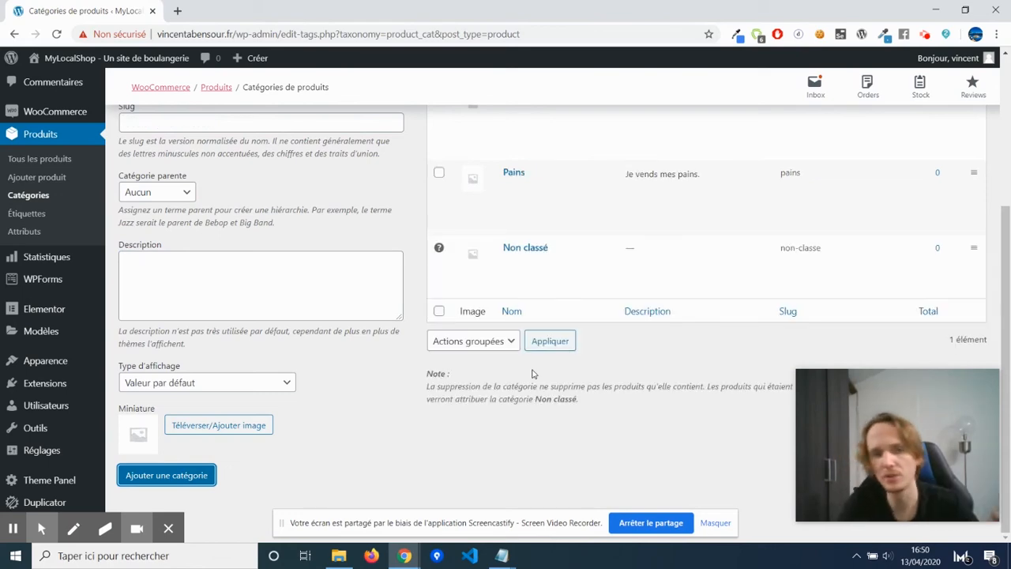
- Make Boulangerie the parent category of Viennoiseries, update the category, and return to the product category list
scroll(533, 374, up, 2)
scroll(532, 374, up, 1)
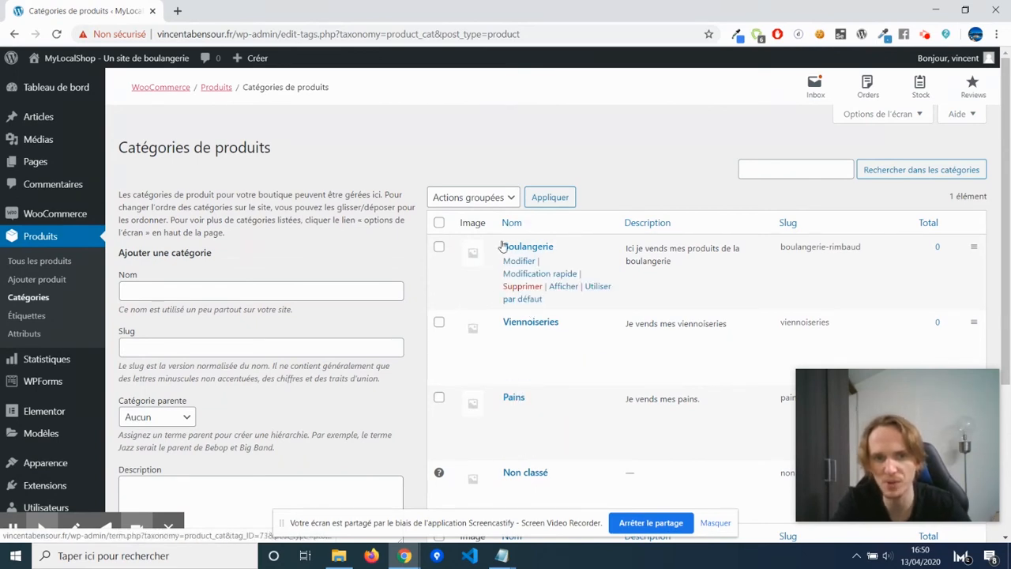
scroll(518, 245, down, 1)
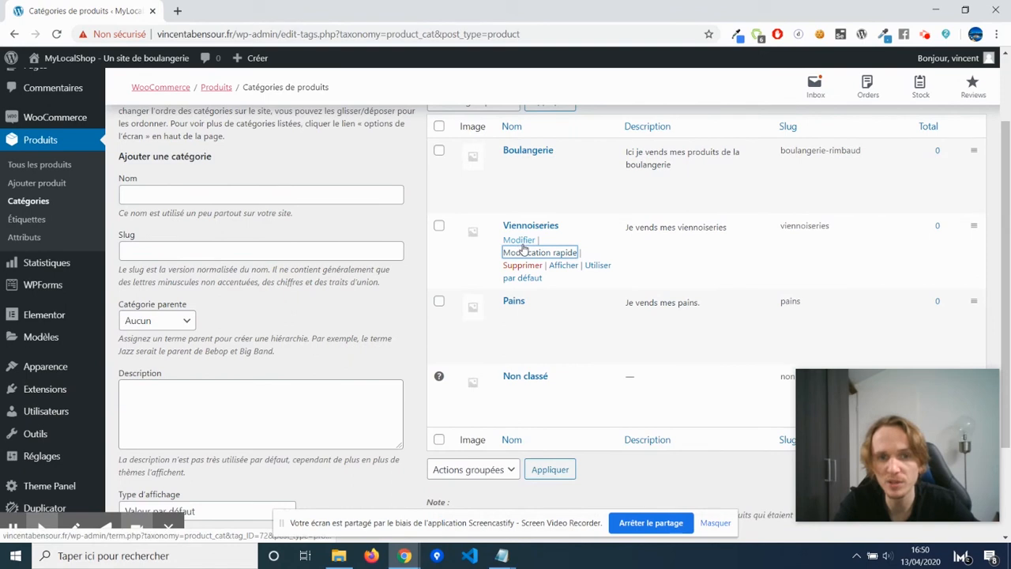
click(524, 241)
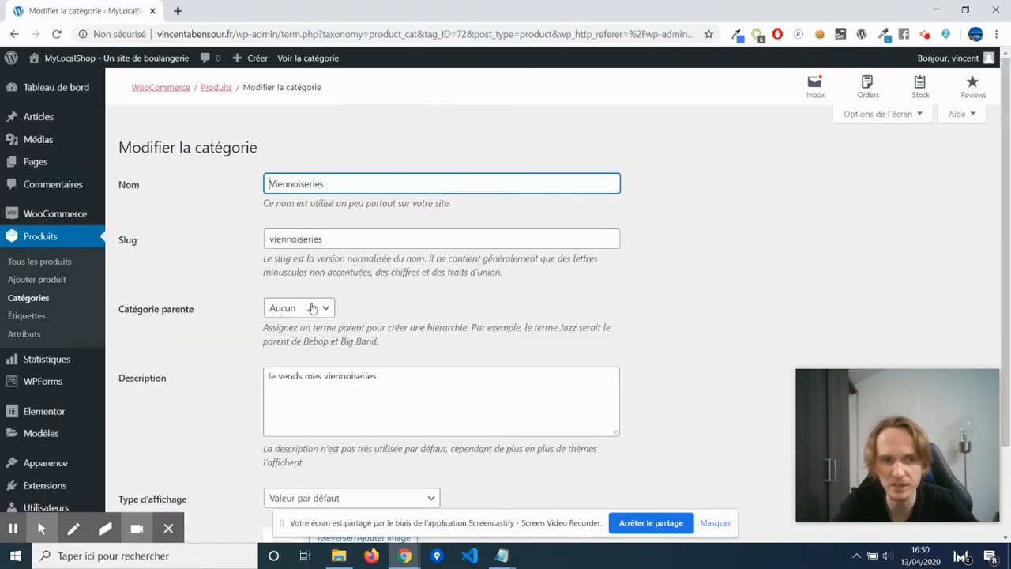
click(269, 313)
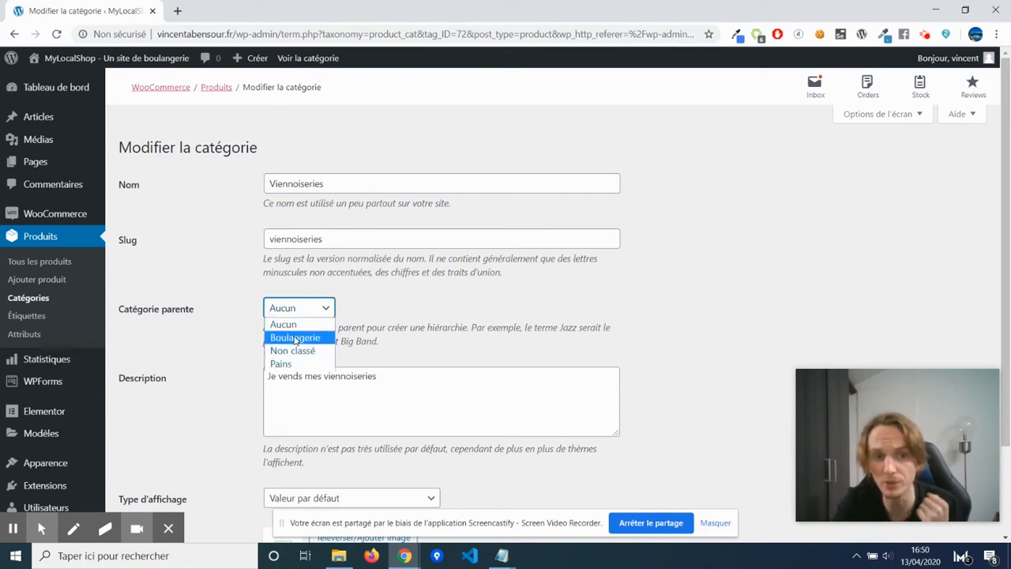
click(295, 339)
scroll(296, 338, down, 1)
click(150, 492)
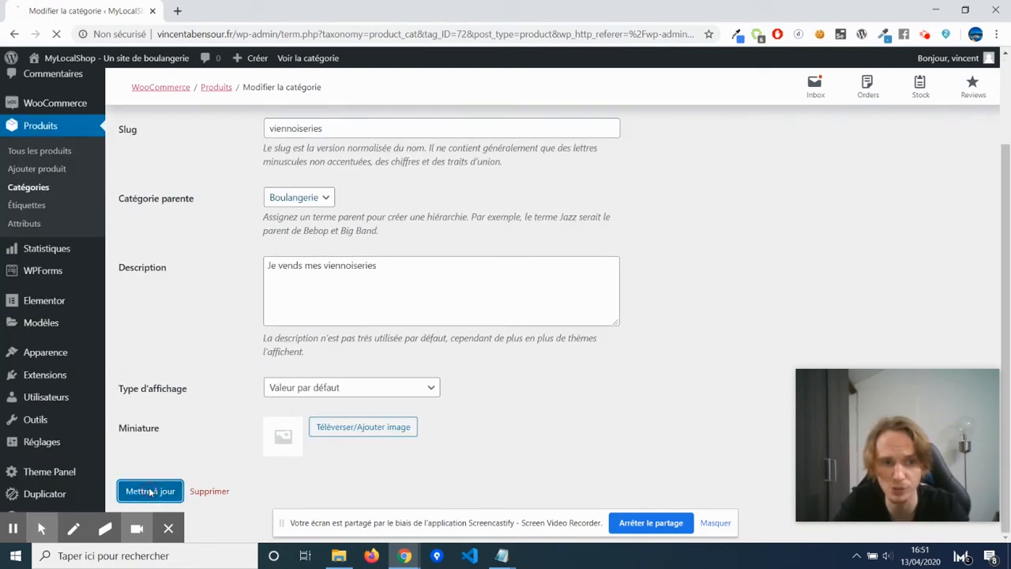
click(32, 299)
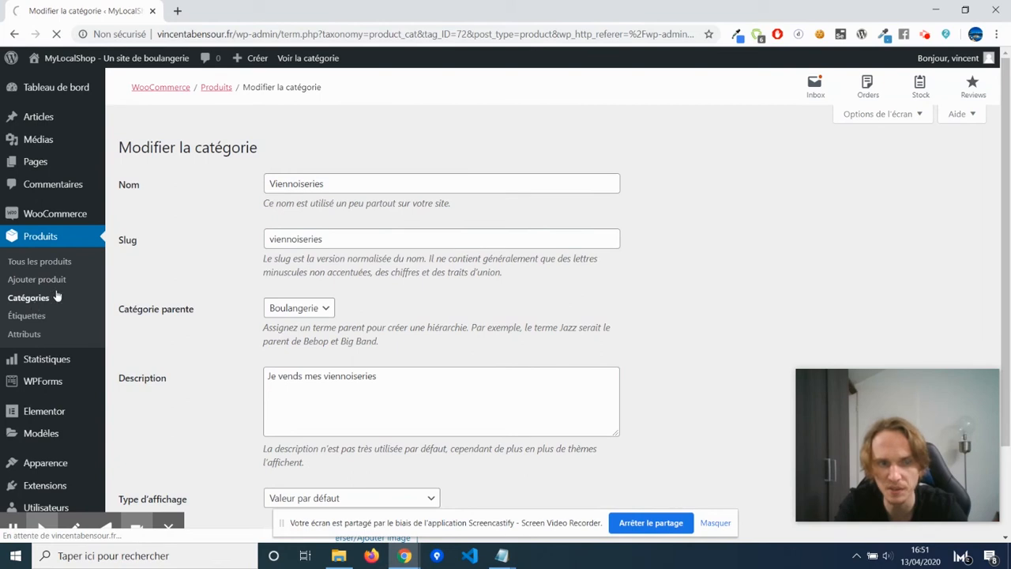
- Assign Boulangerie as the parent of the Pains category, save the update, and go back to the category list
mouse_move(526, 273)
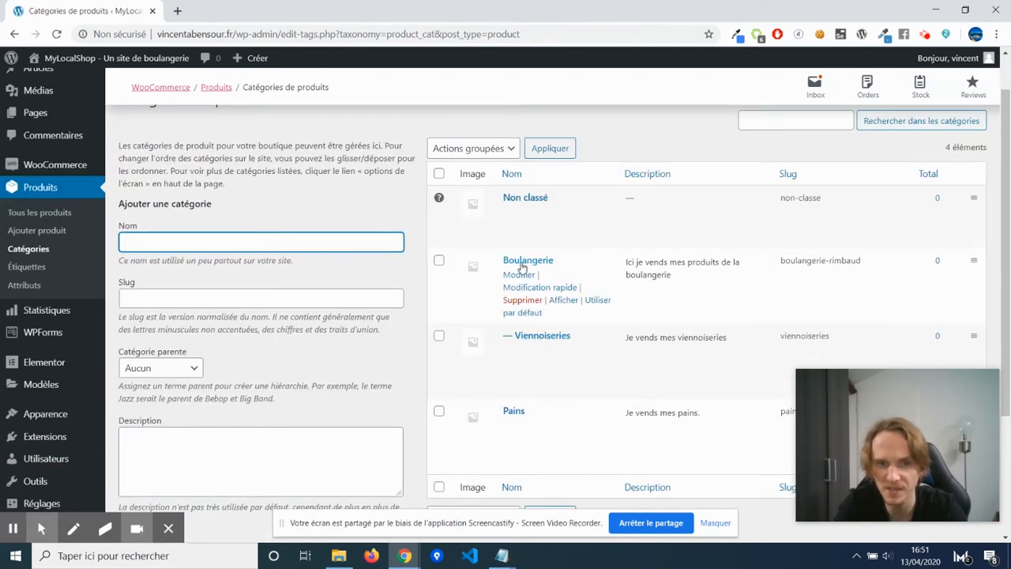
mouse_move(505, 352)
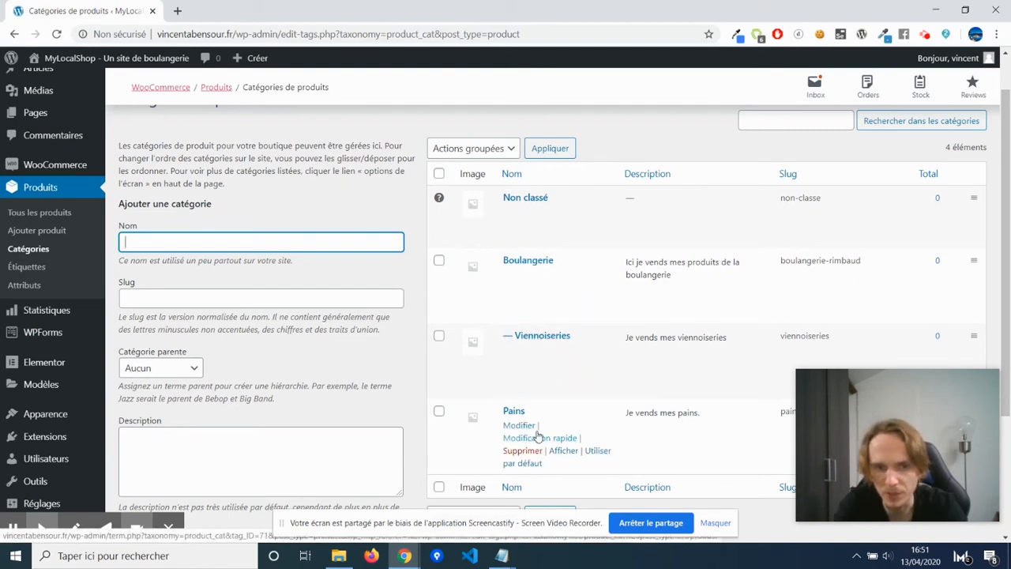
click(523, 426)
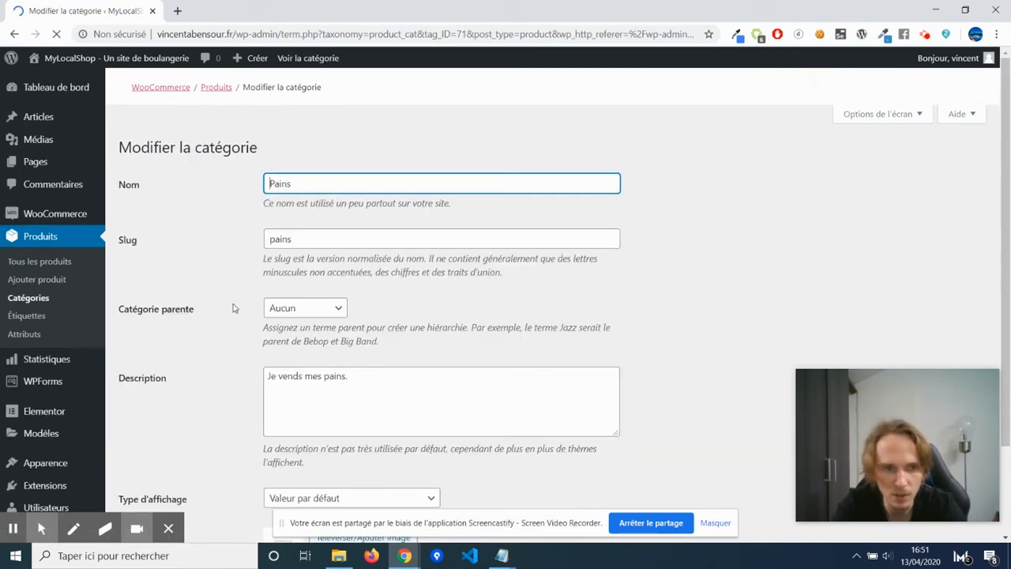
click(324, 307)
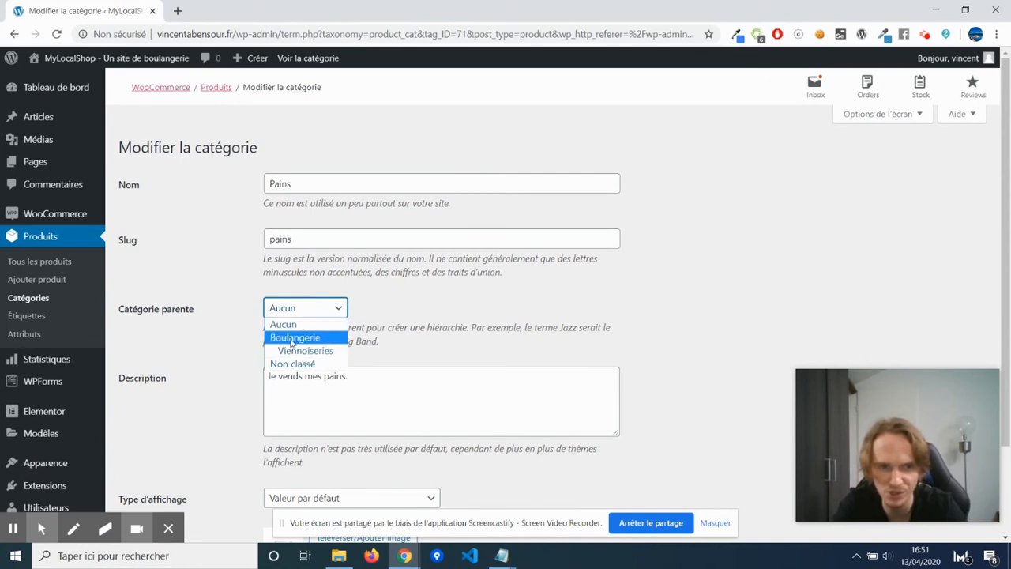
click(292, 338)
scroll(490, 403, down, 3)
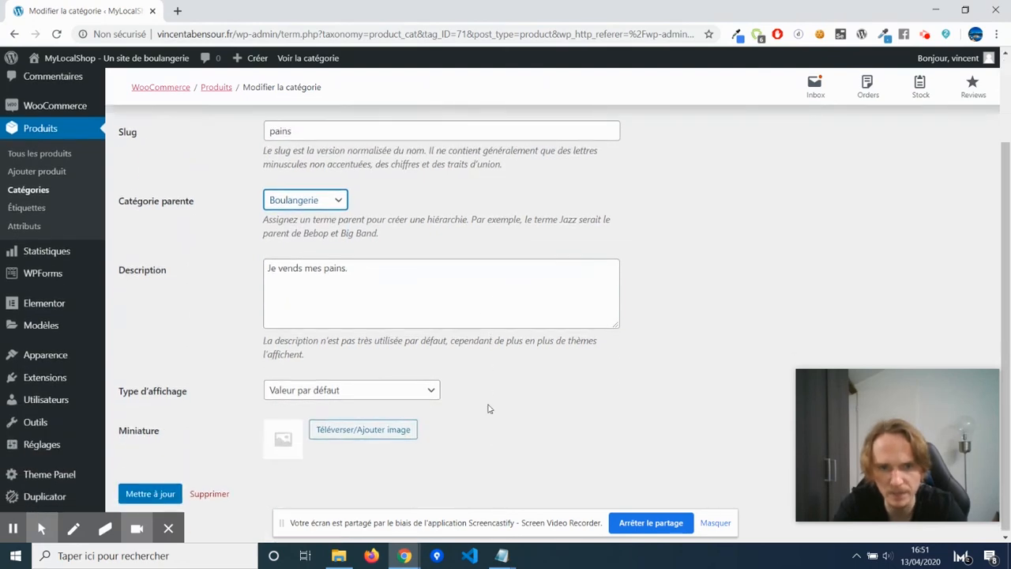
click(160, 492)
click(38, 302)
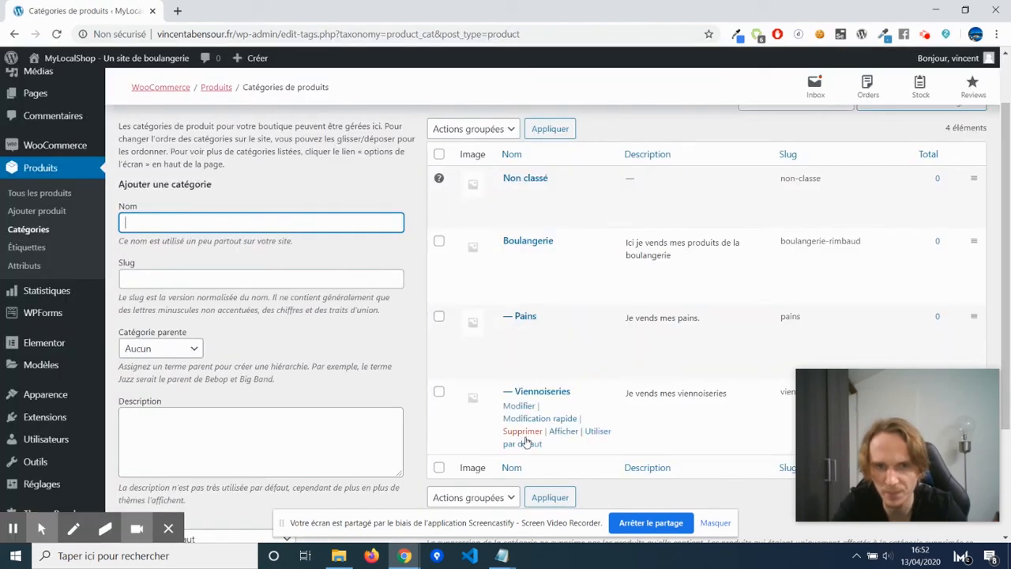